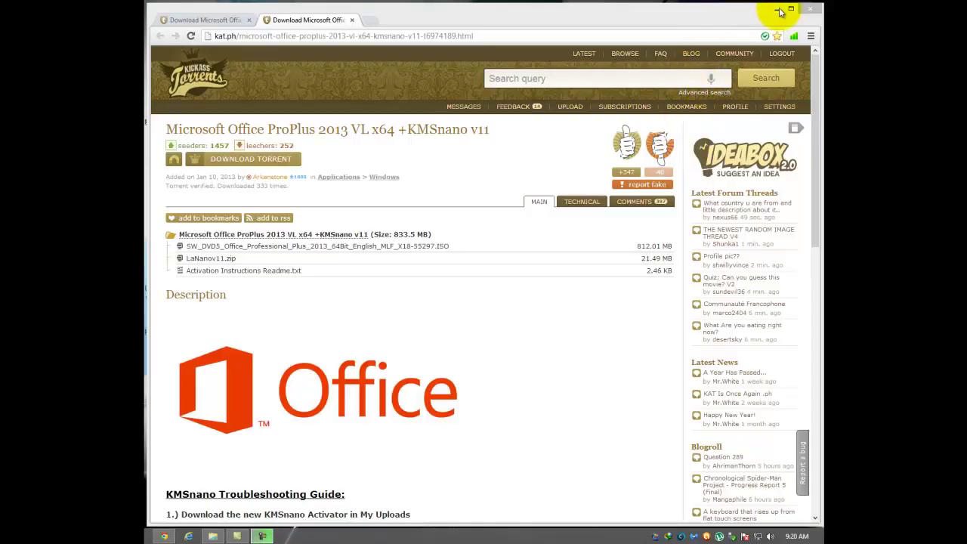
Step: Minimize the browser showing the Office ProPlus 2013 KMSnano torrent page
click(779, 10)
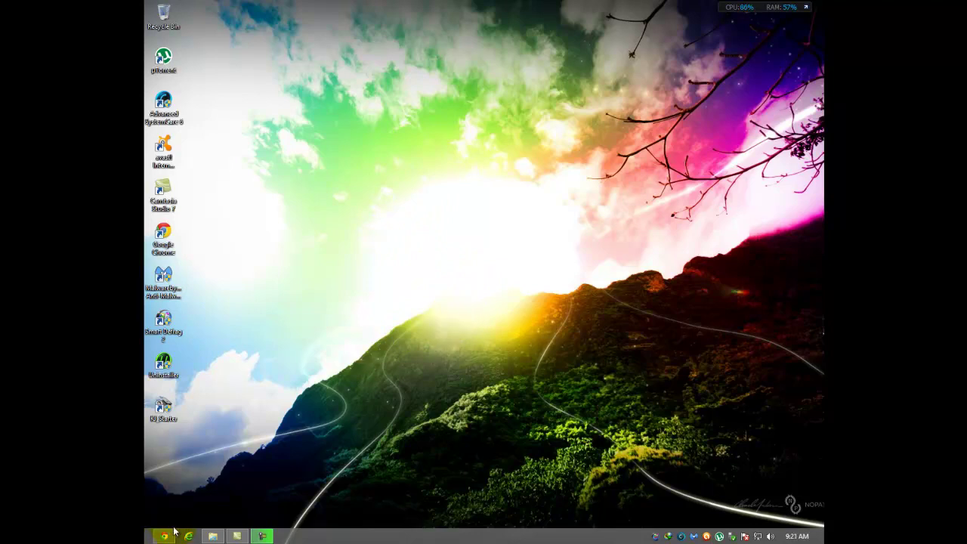
mouse_move(163, 537)
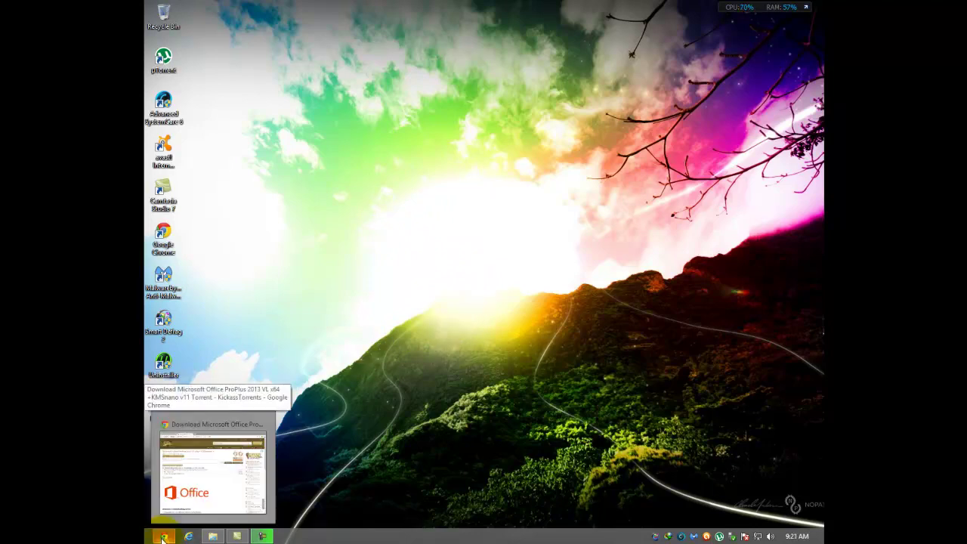
Step: Restore the torrent page, compare the x86 and x64 tabs, and scroll to the activation instructions
click(216, 464)
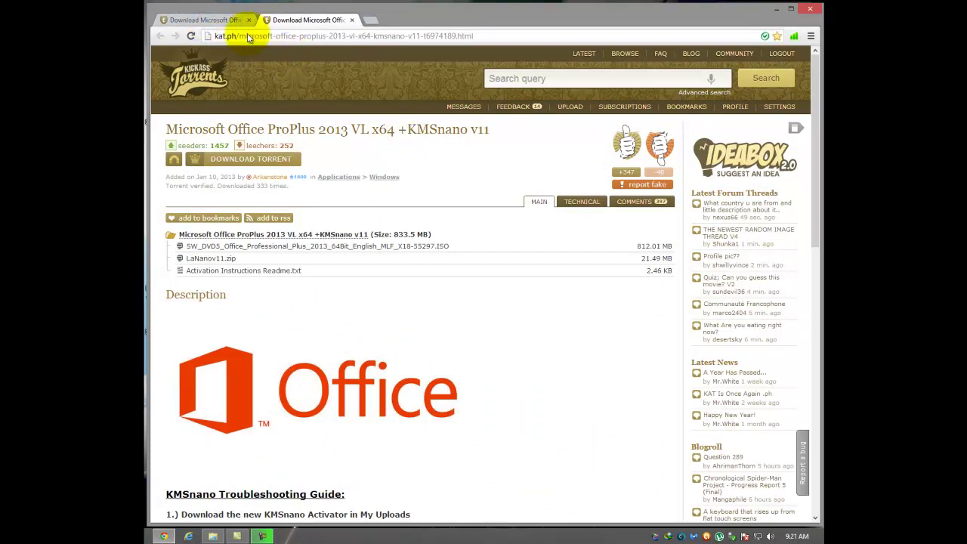
click(227, 23)
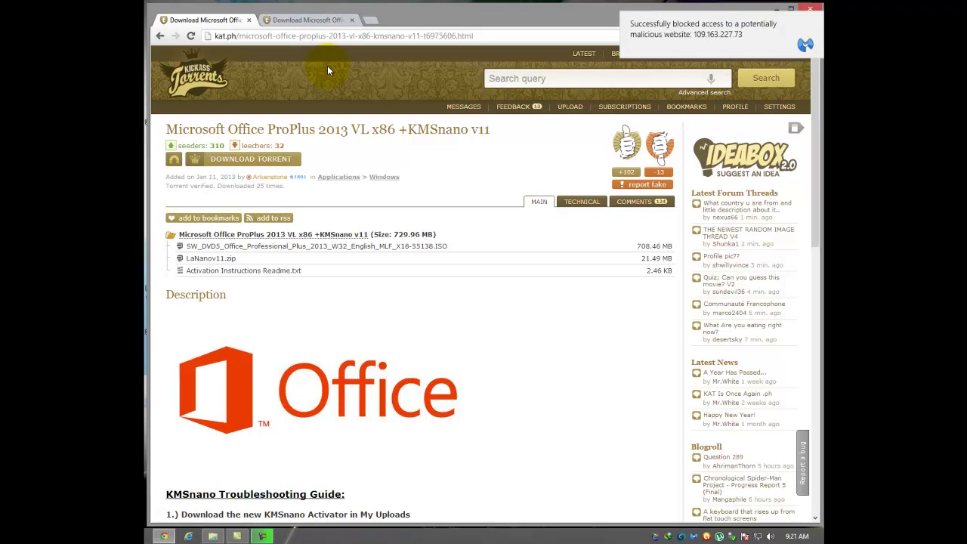
click(319, 23)
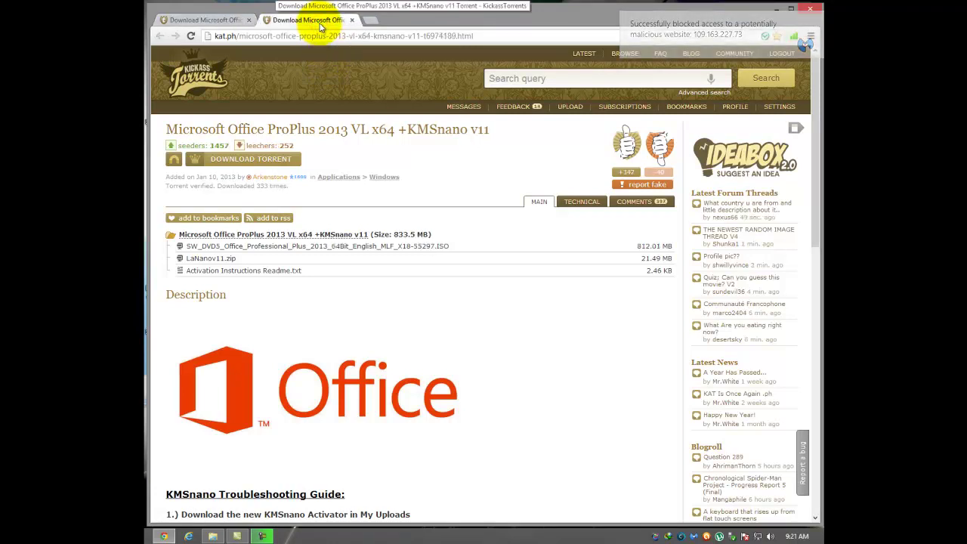
scroll(378, 189, down, 3)
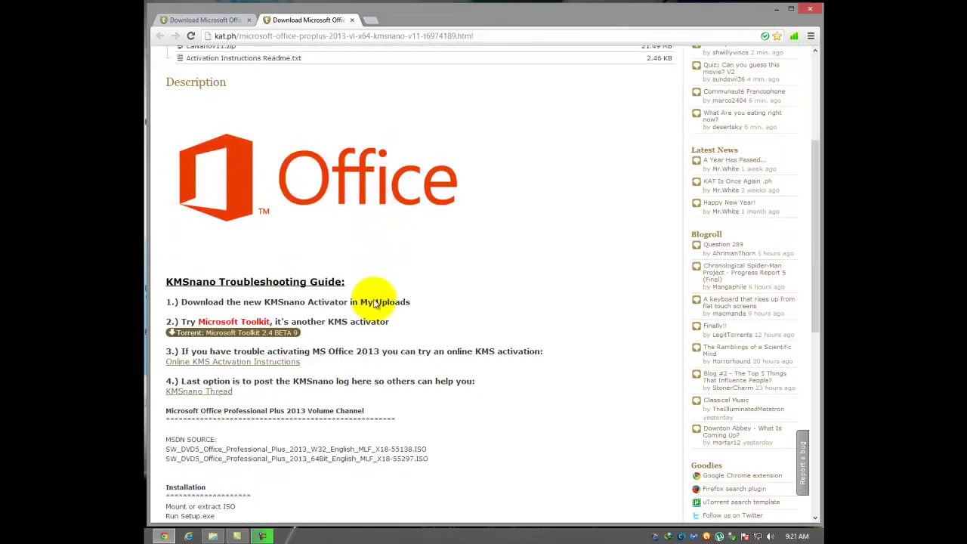
scroll(378, 326, down, 1)
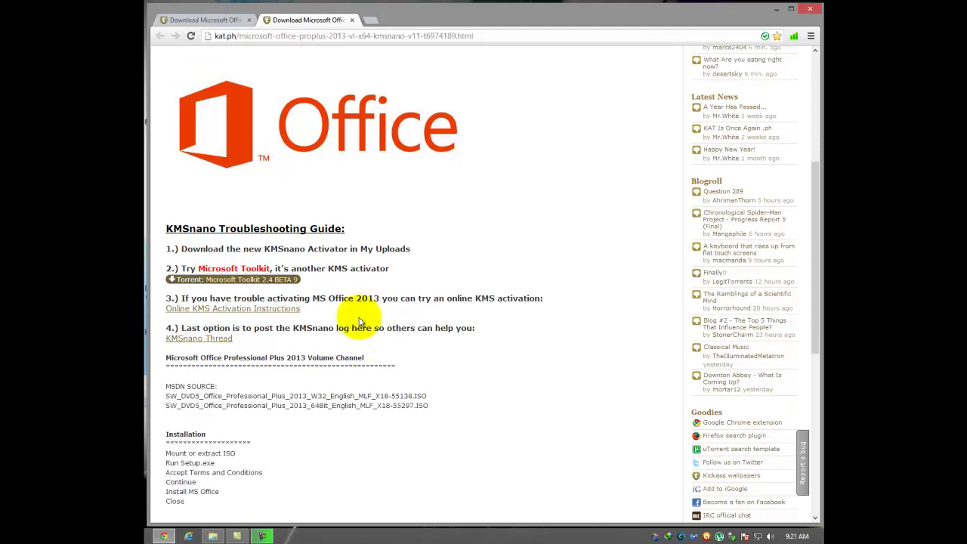
scroll(359, 329, down, 2)
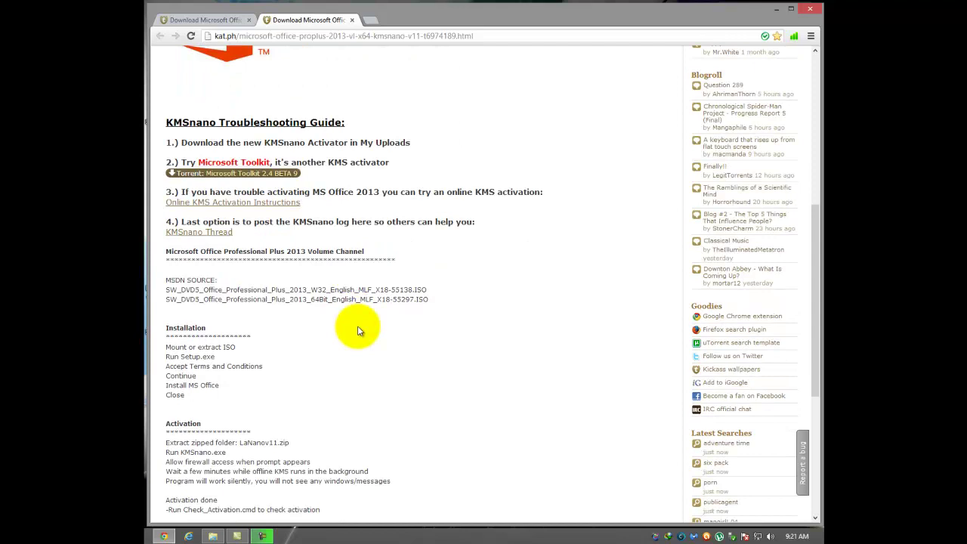
scroll(457, 316, down, 2)
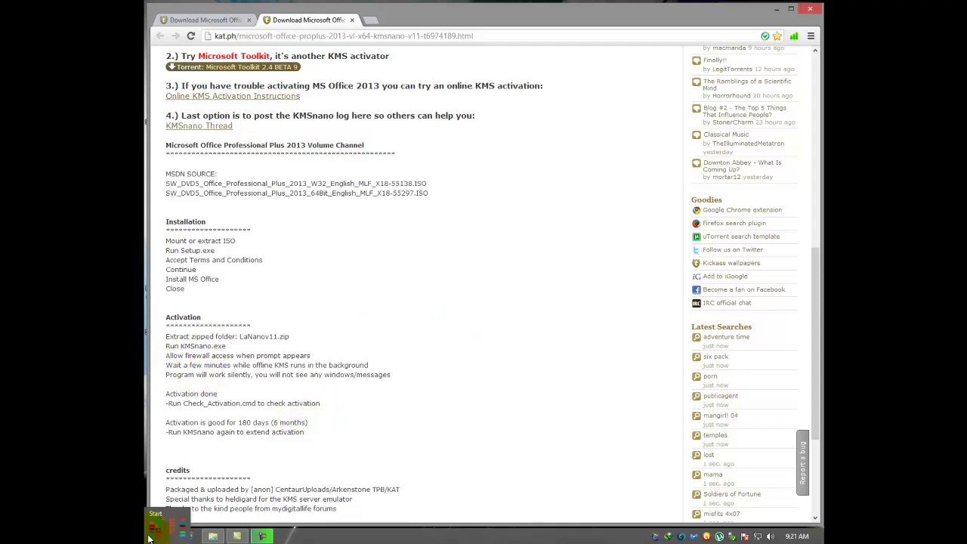
Step: Launch Word 2013 from its tile on the Windows 8 Start screen
click(149, 537)
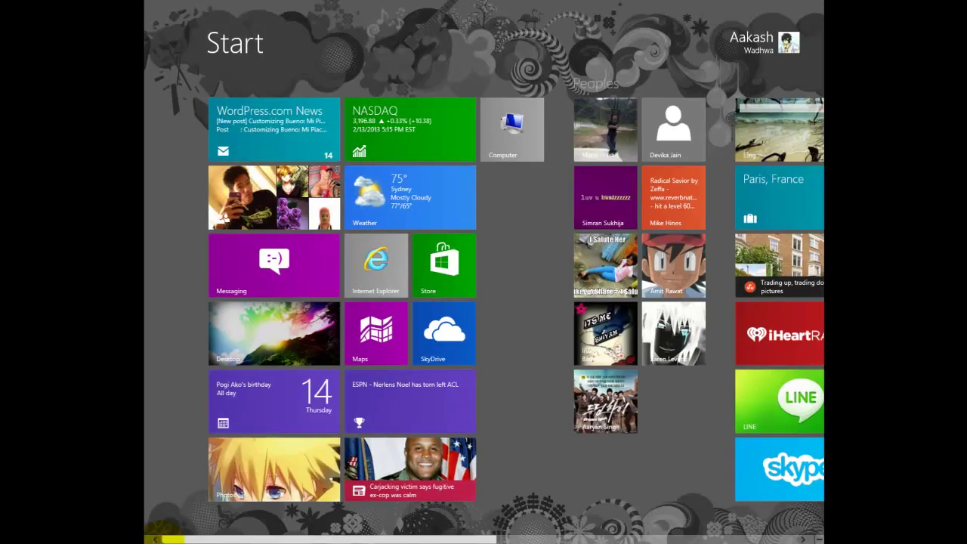
scroll(290, 390, down, 3)
scroll(371, 421, down, 3)
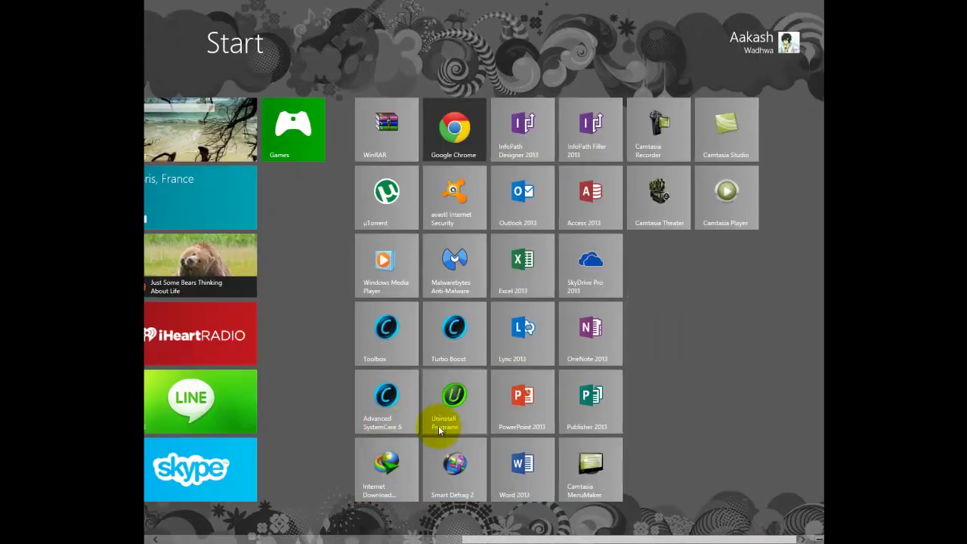
click(534, 486)
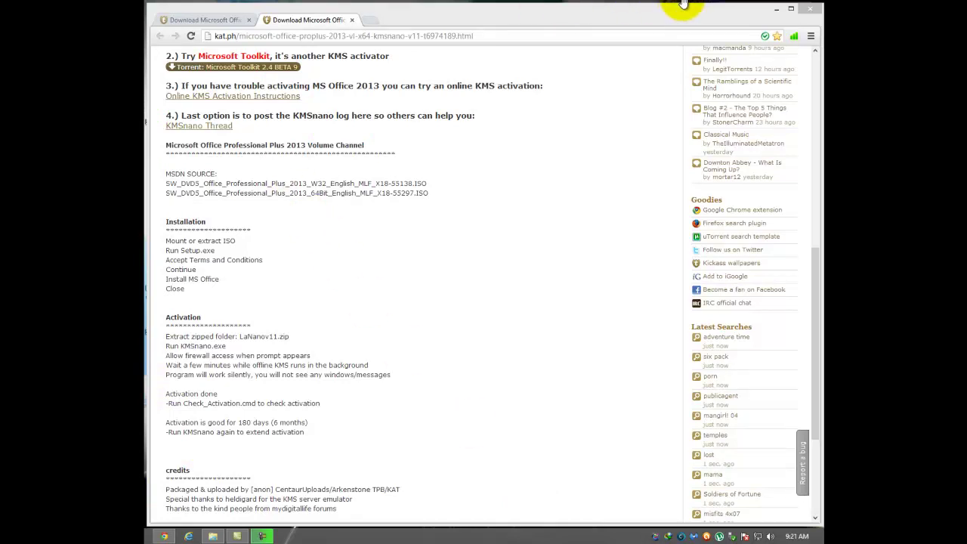
Step: Minimize the browser and dismiss the stray desktop context menu
click(778, 12)
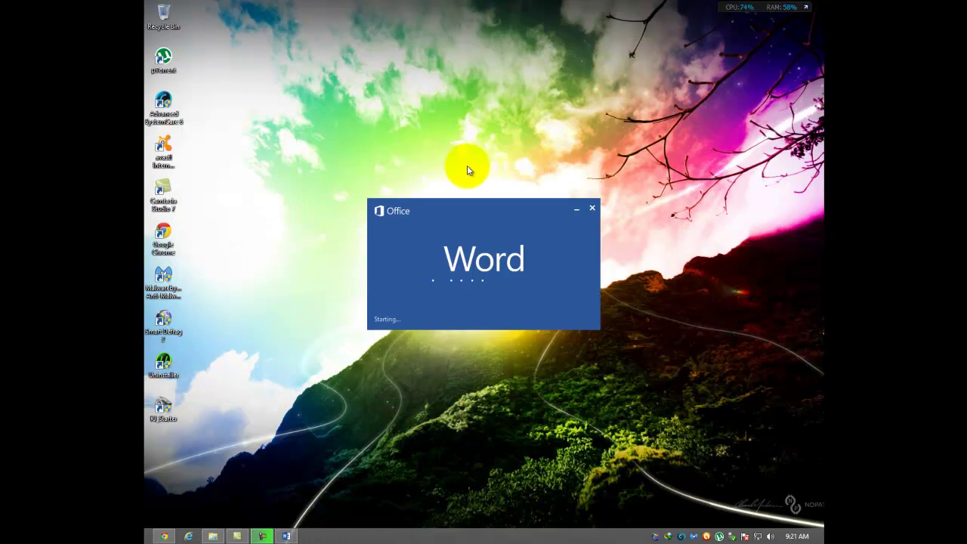
right_click(464, 163)
click(494, 195)
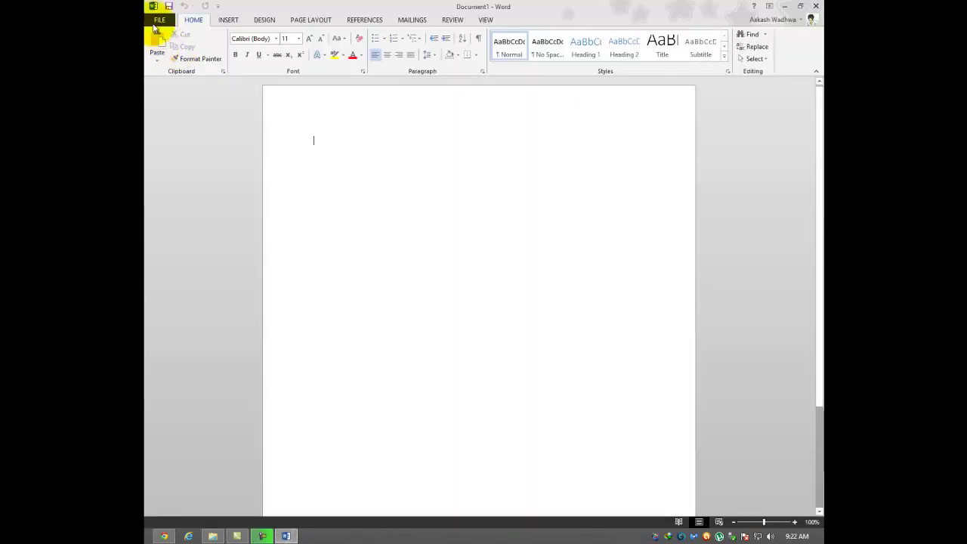
Step: Confirm Word's Account page shows Office Professional Plus 2013 activated, and check the About Word details
click(168, 19)
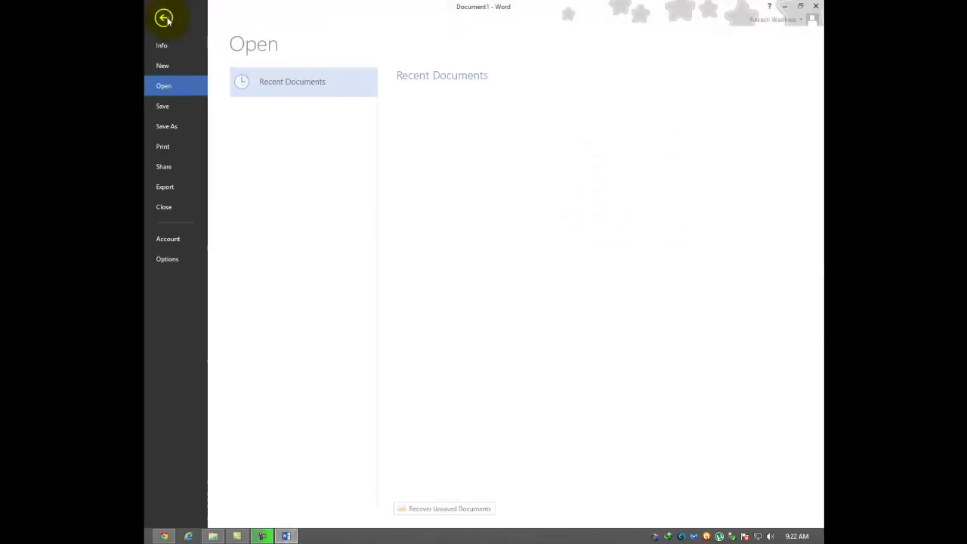
click(173, 245)
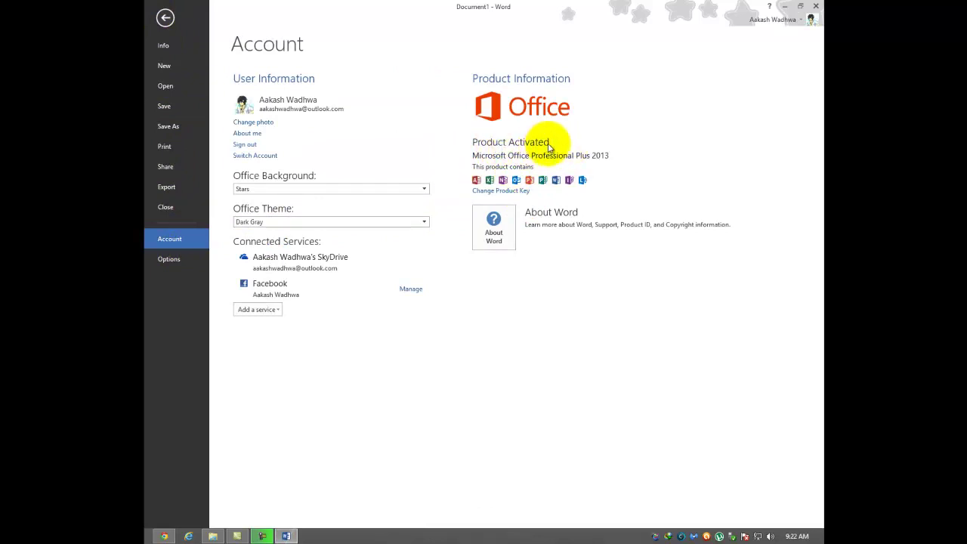
click(506, 237)
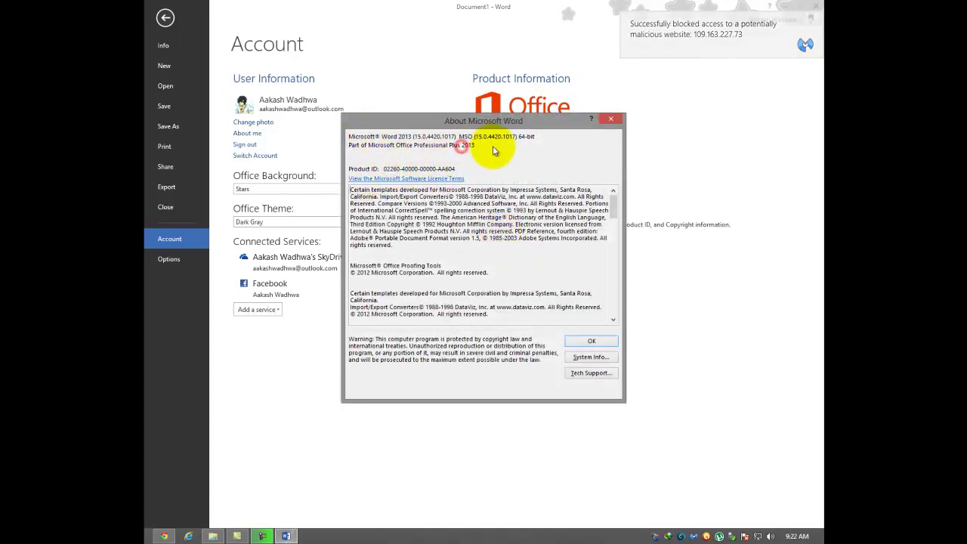
click(601, 341)
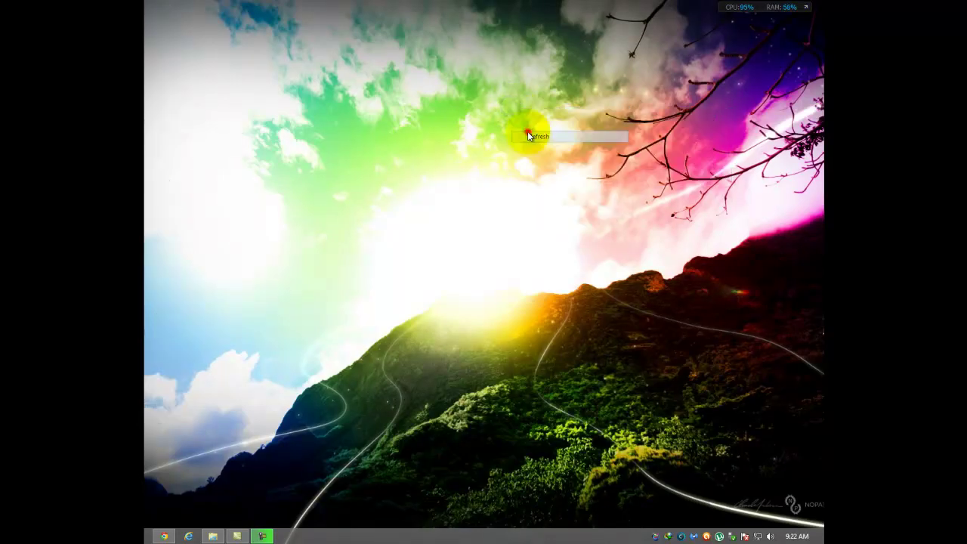
Step: Scan LaNanov11.zip in the Office ProPlus 2013 folder with avast and close the clean result
click(222, 537)
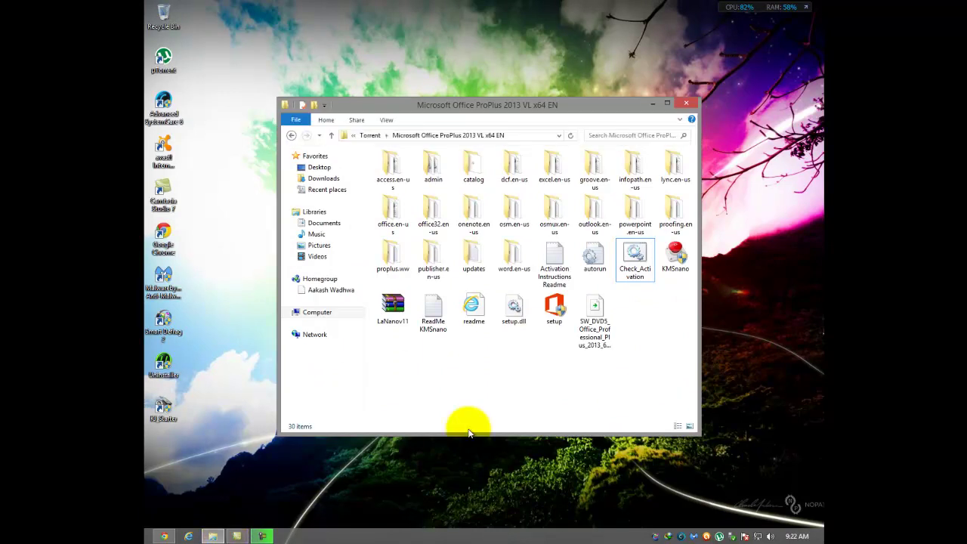
click(407, 316)
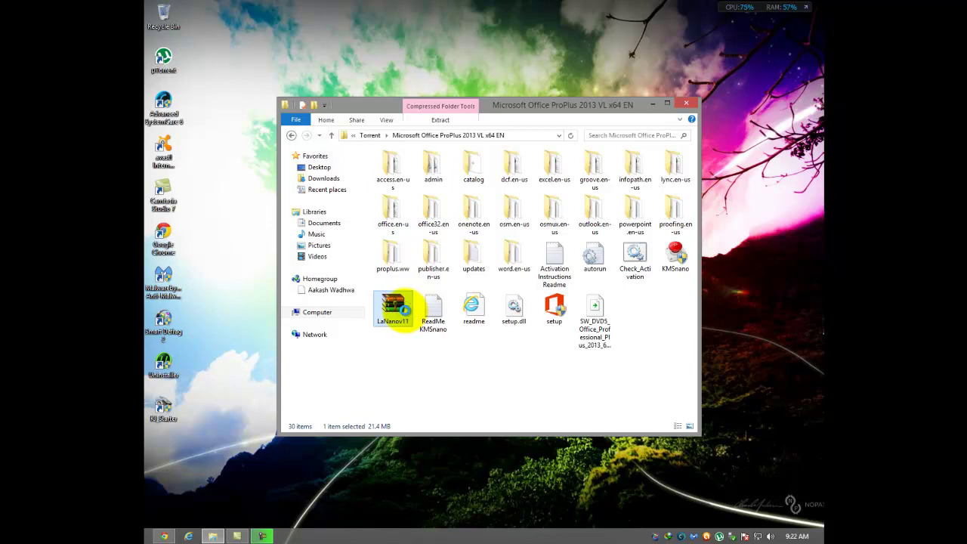
right_click(405, 310)
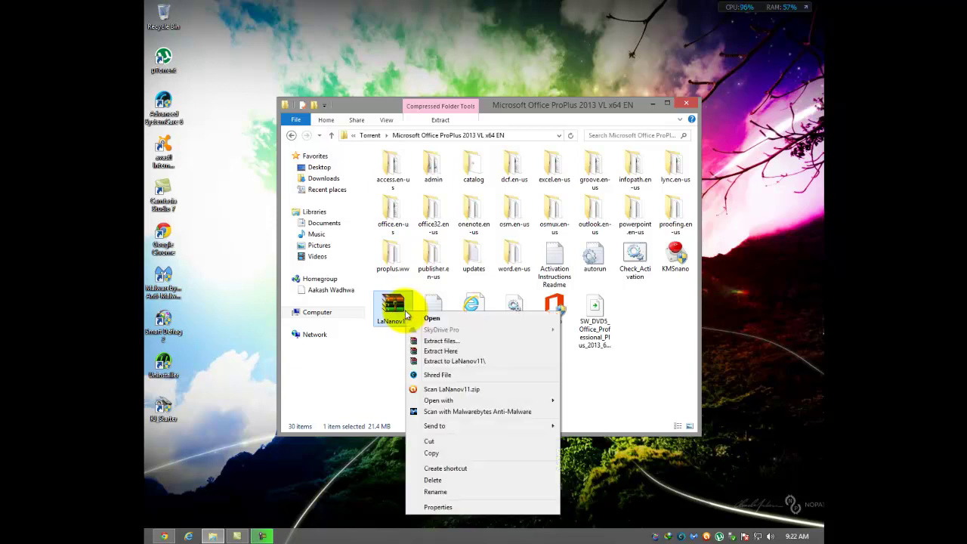
click(443, 388)
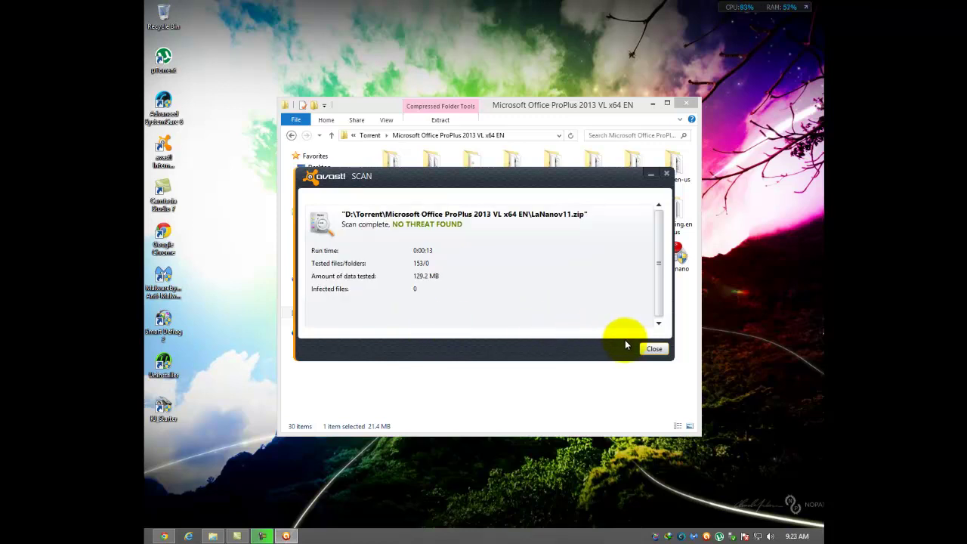
click(653, 348)
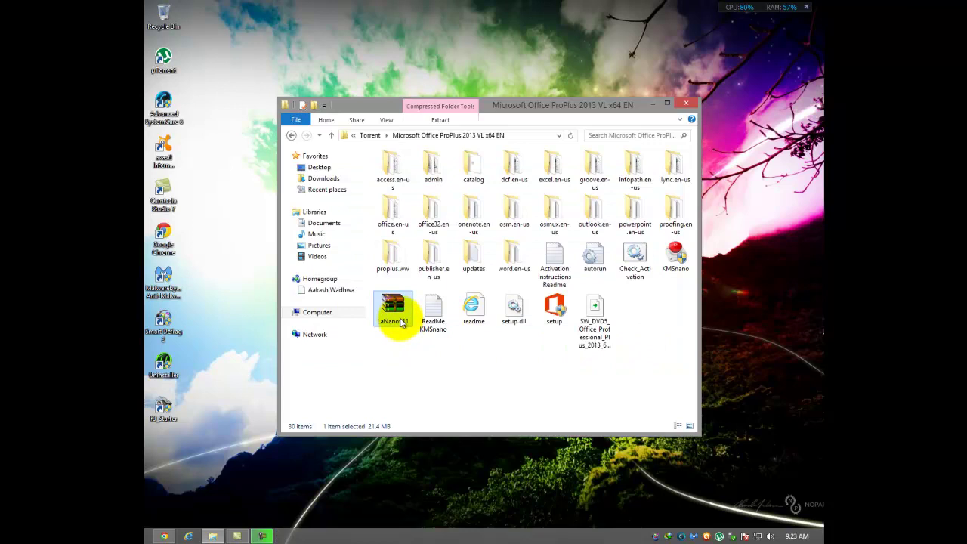
mouse_move(393, 310)
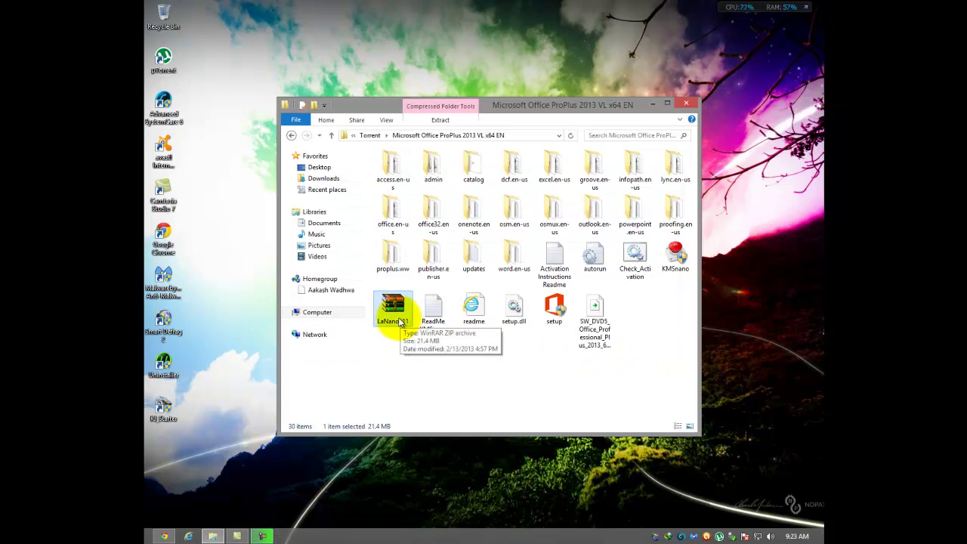
Step: Scan LaNanov11.zip with Malwarebytes Anti-Malware, confirm no threats, and exit the scanner
right_click(399, 320)
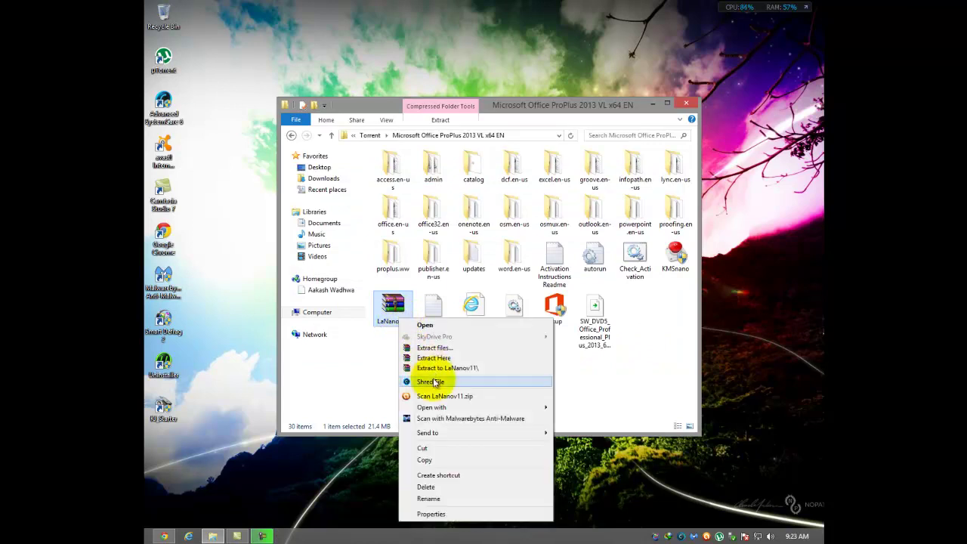
click(445, 420)
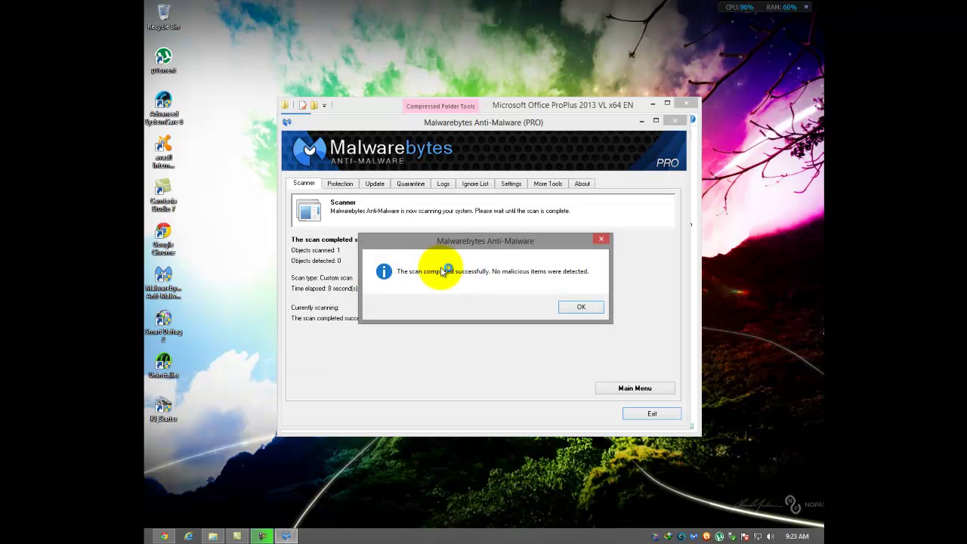
key(Return)
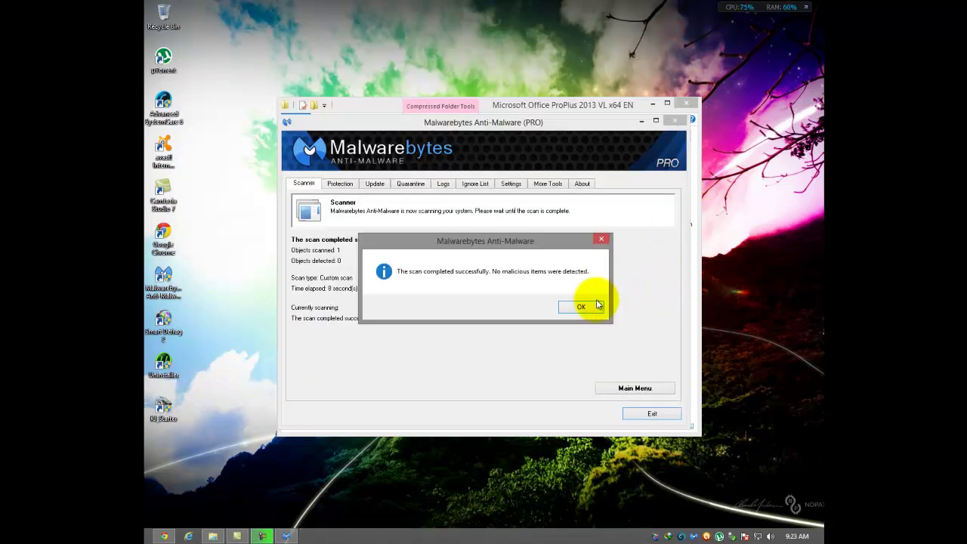
click(589, 302)
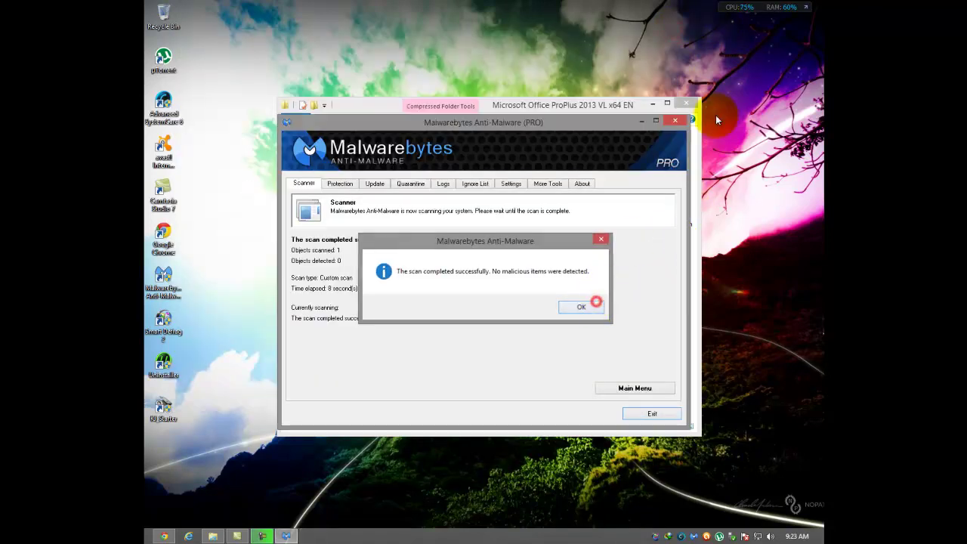
click(674, 121)
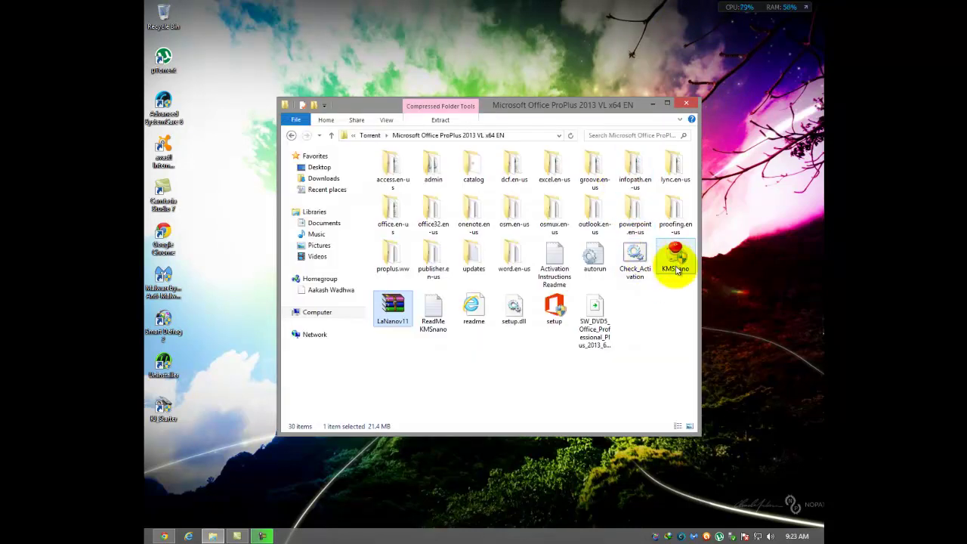
Step: Run KMSnano from the Office folder and select the Check_Activation script
click(680, 303)
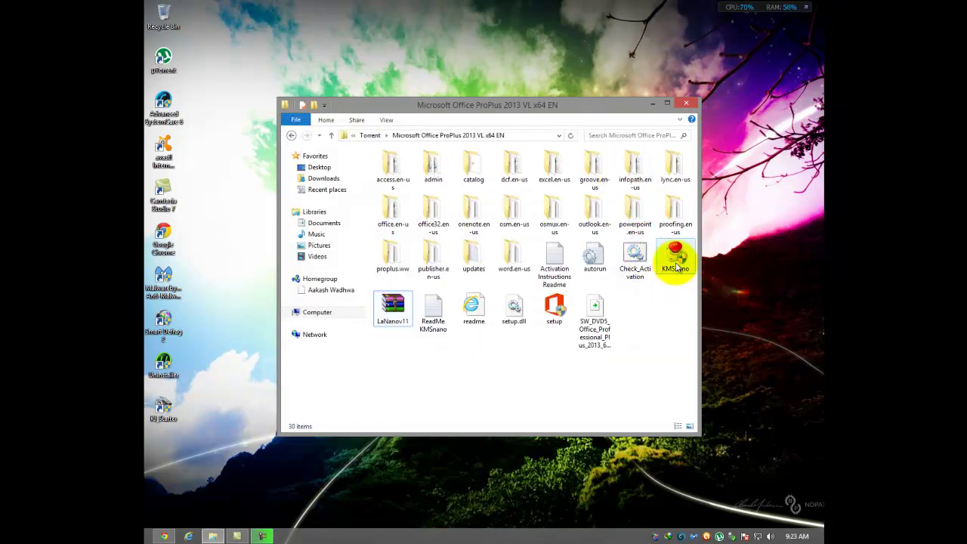
mouse_move(676, 259)
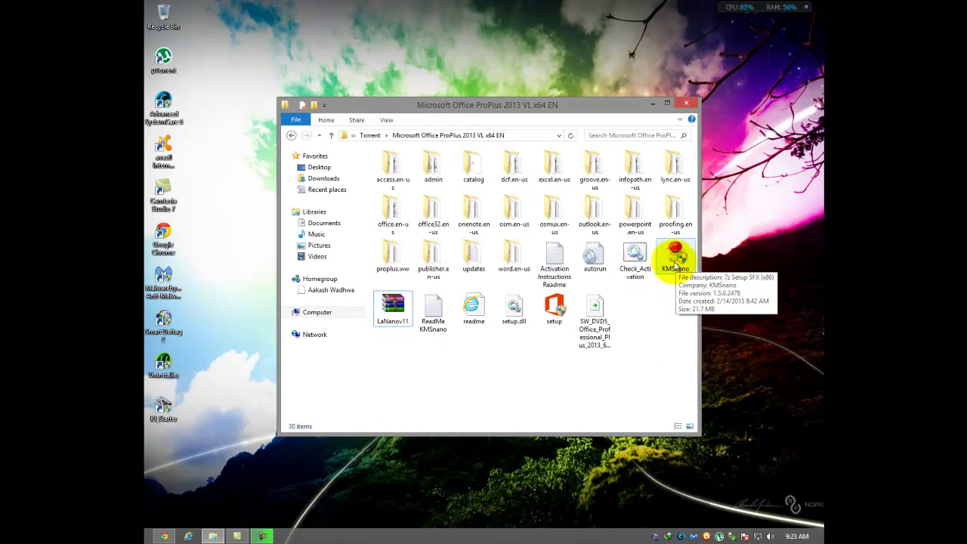
click(675, 265)
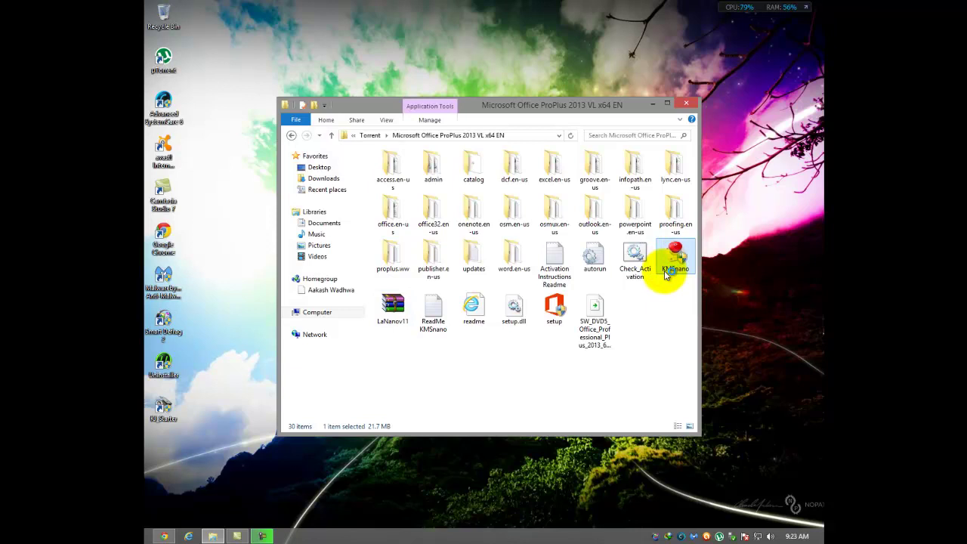
double_click(665, 276)
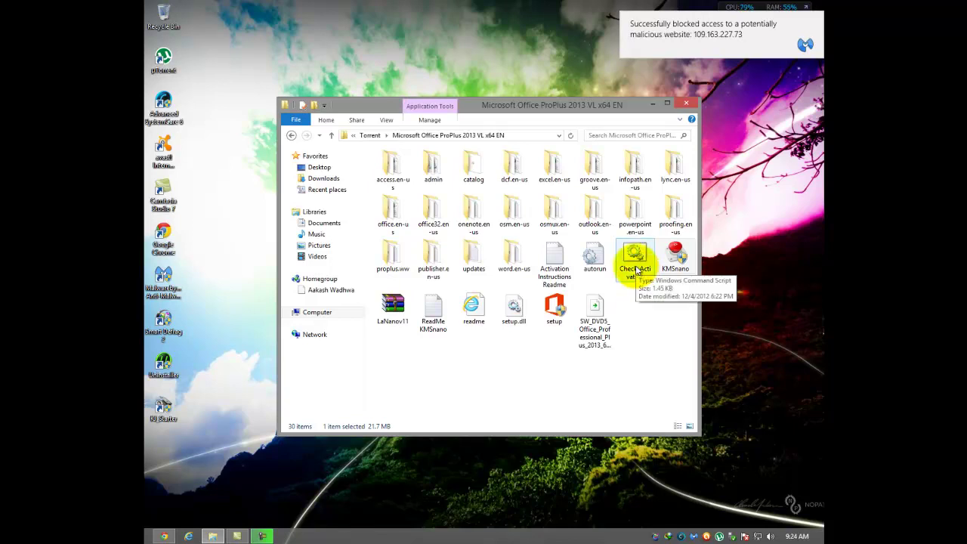
click(637, 276)
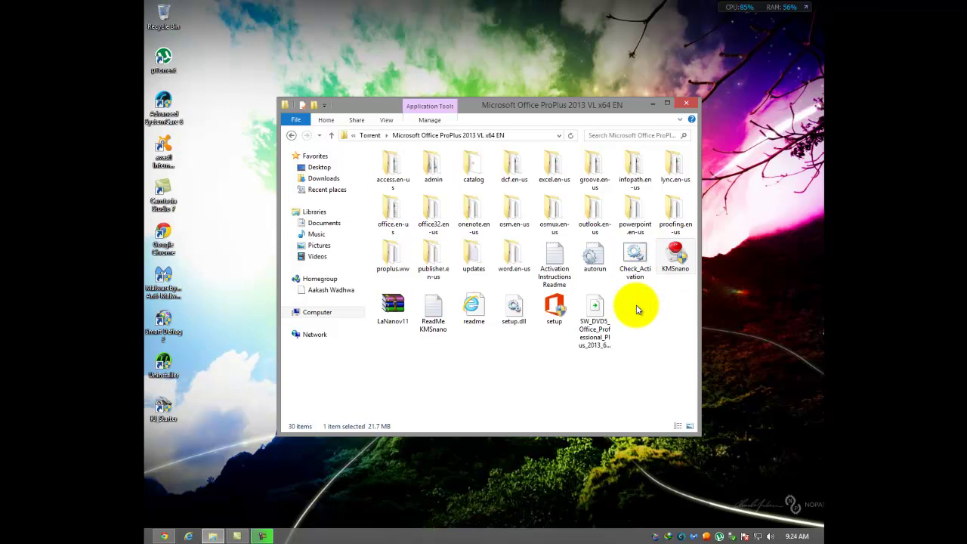
click(640, 264)
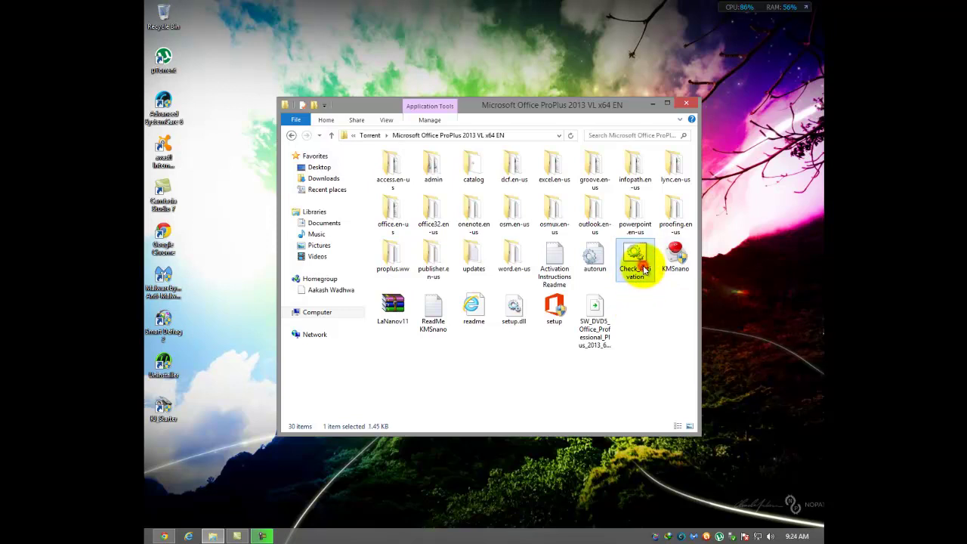
Step: Run Check_Activation.cmd, verify Office 15 ProPlus is LICENSED with 179 days remaining, then close the console
double_click(636, 260)
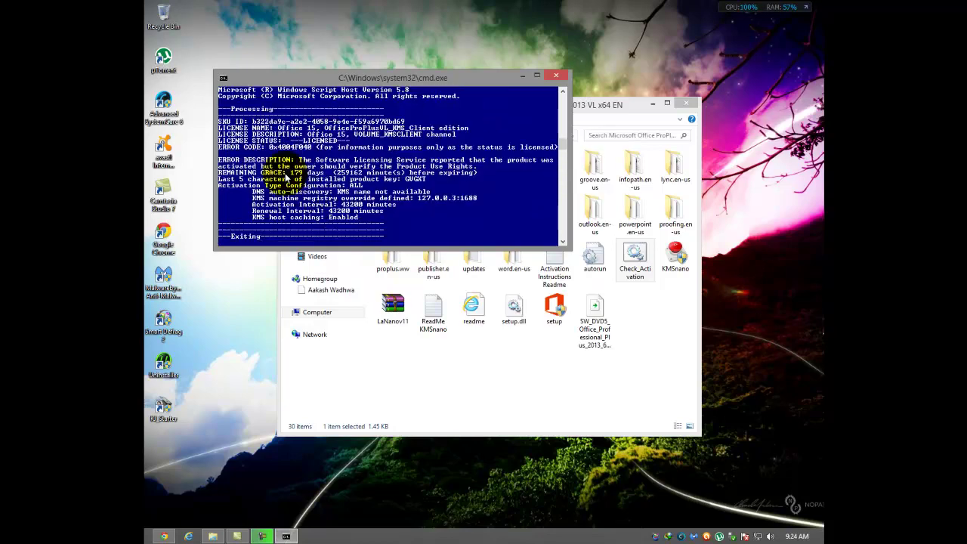
scroll(285, 179, up, 3)
scroll(283, 178, up, 3)
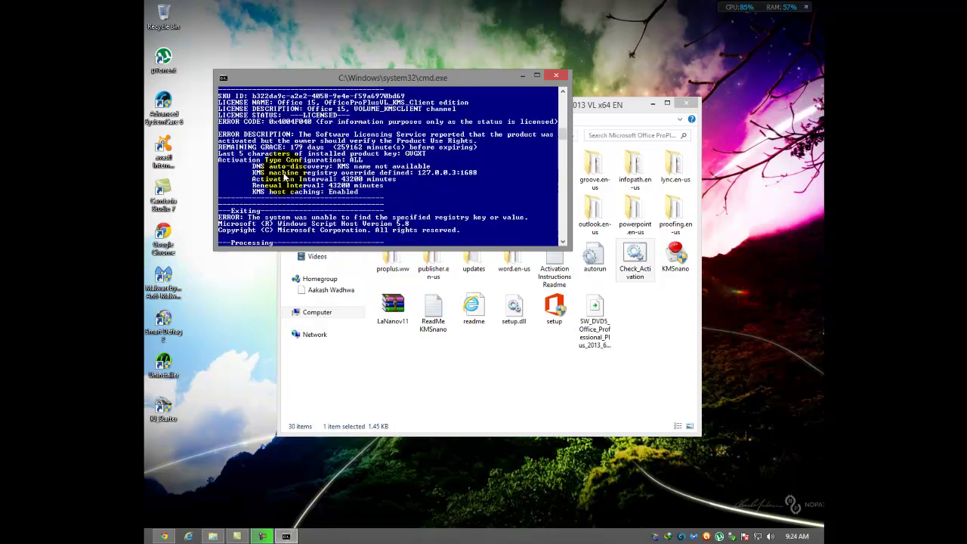
scroll(281, 178, up, 3)
scroll(277, 179, up, 3)
scroll(277, 178, up, 3)
scroll(278, 180, up, 3)
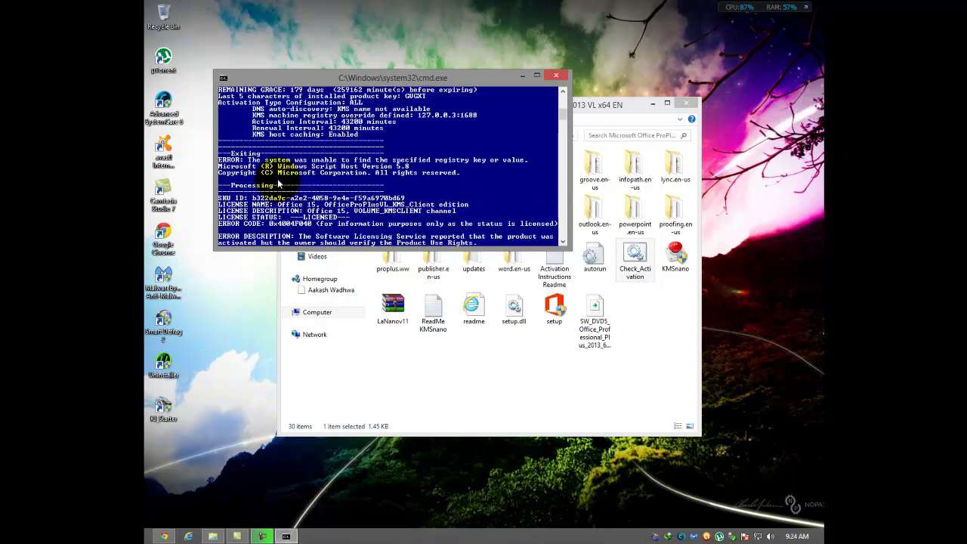
scroll(277, 182, up, 3)
scroll(278, 182, up, 3)
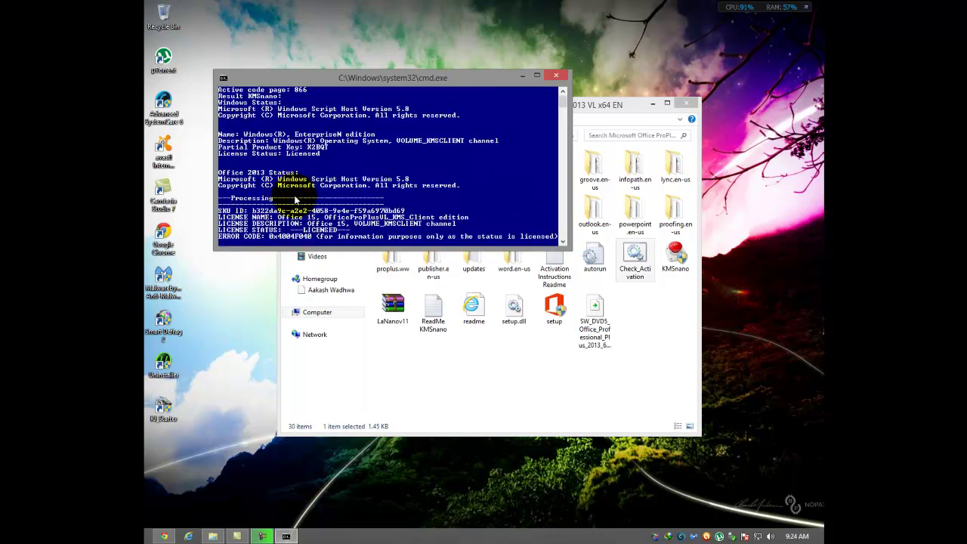
scroll(294, 200, down, 1)
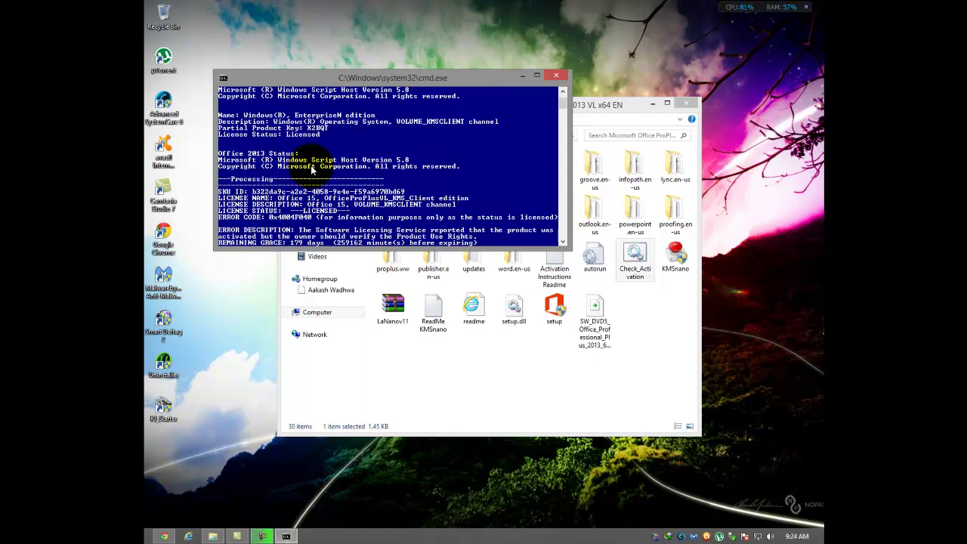
scroll(256, 192, down, 1)
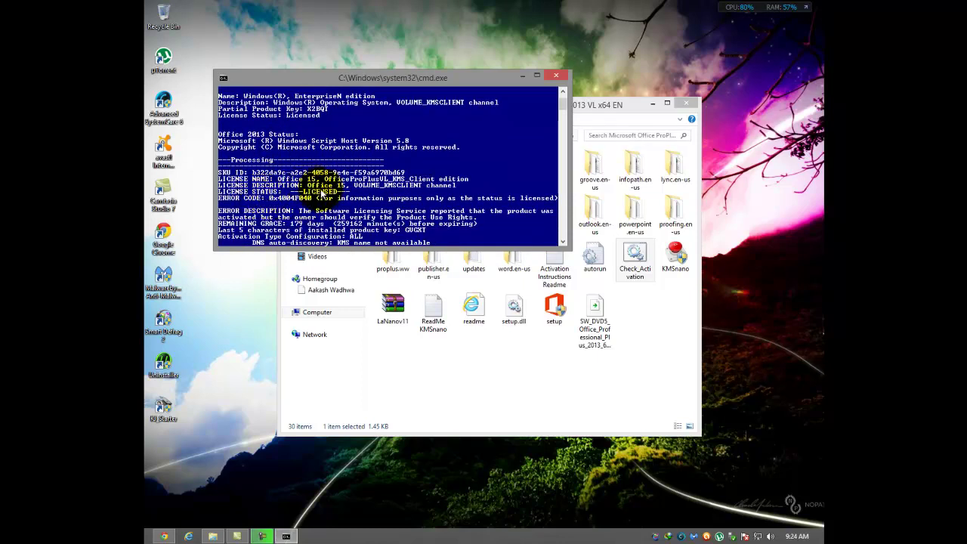
scroll(439, 180, down, 1)
scroll(416, 182, down, 1)
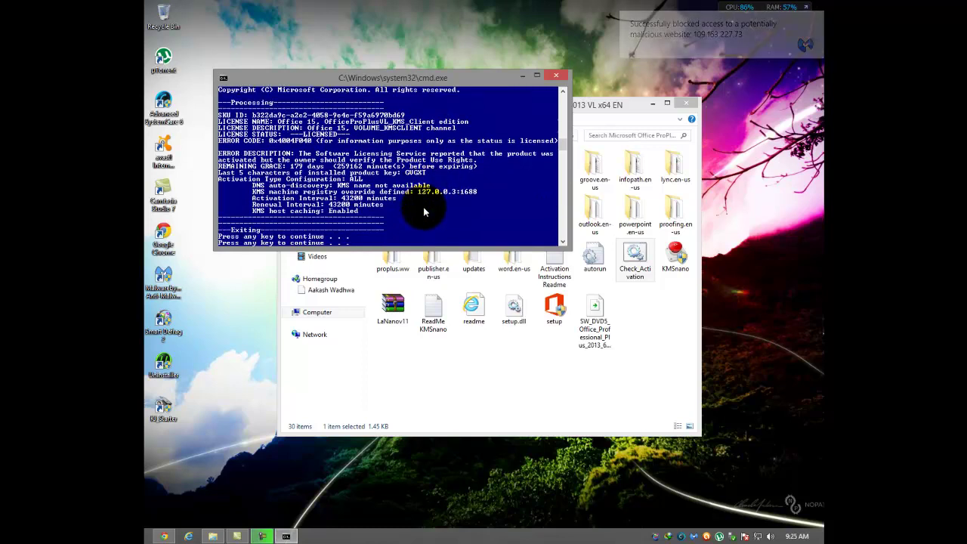
key(Return)
key(Return)
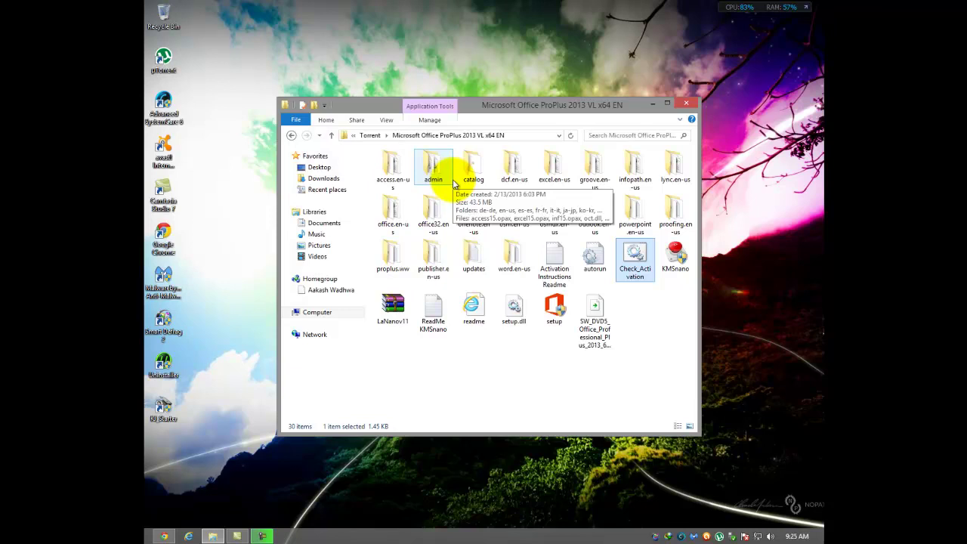
Step: Close the Office ProPlus 2013 folder window and refresh the desktop
click(686, 107)
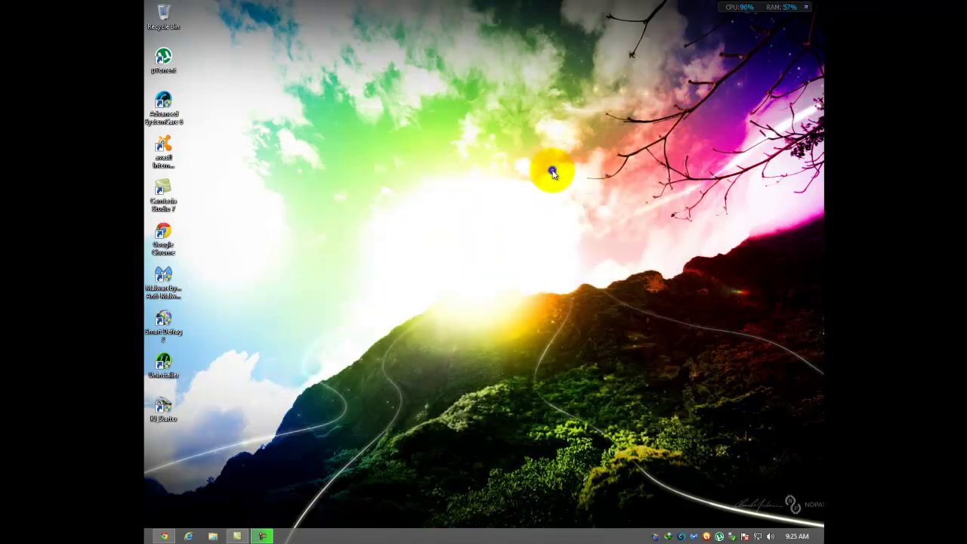
right_click(552, 173)
click(582, 195)
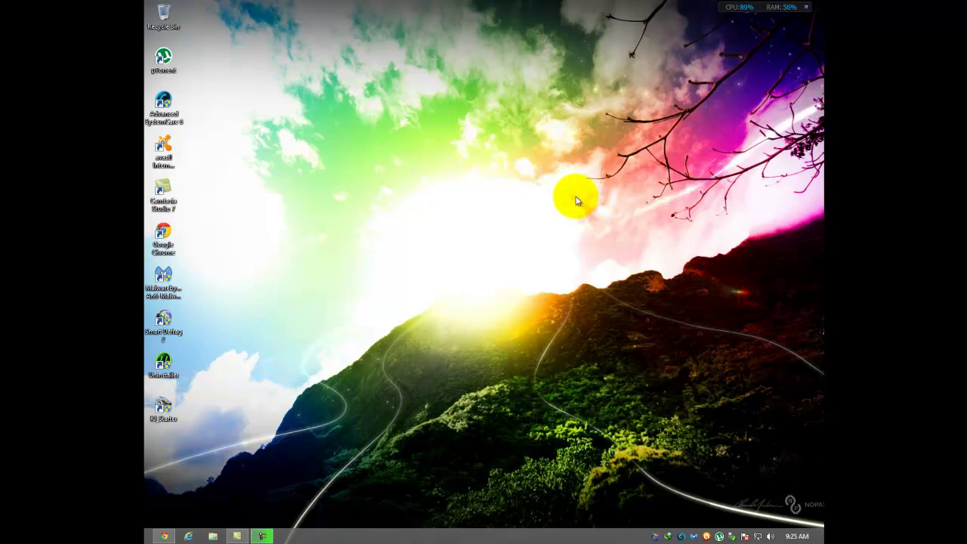